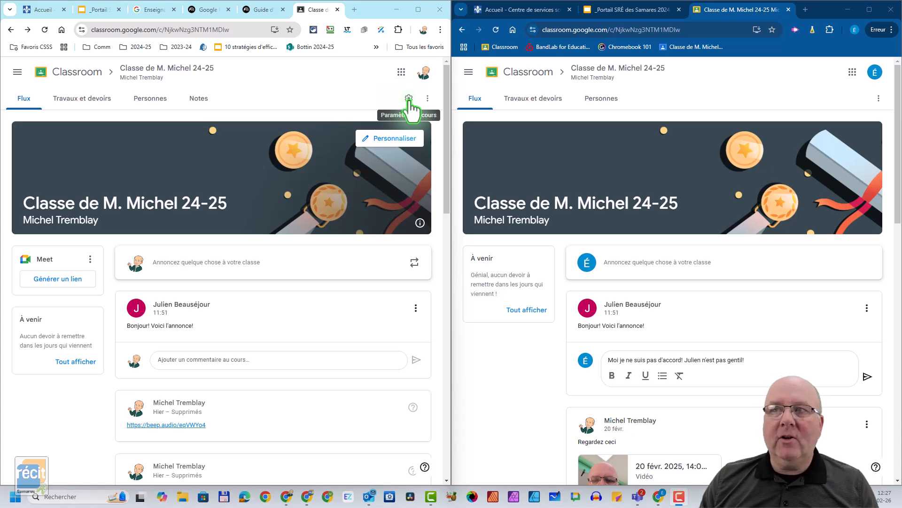
Review the Flux permission choices in the teacher's course settings and the student's announcement editor, keeping students allowed to post and comment
left_click(408, 98)
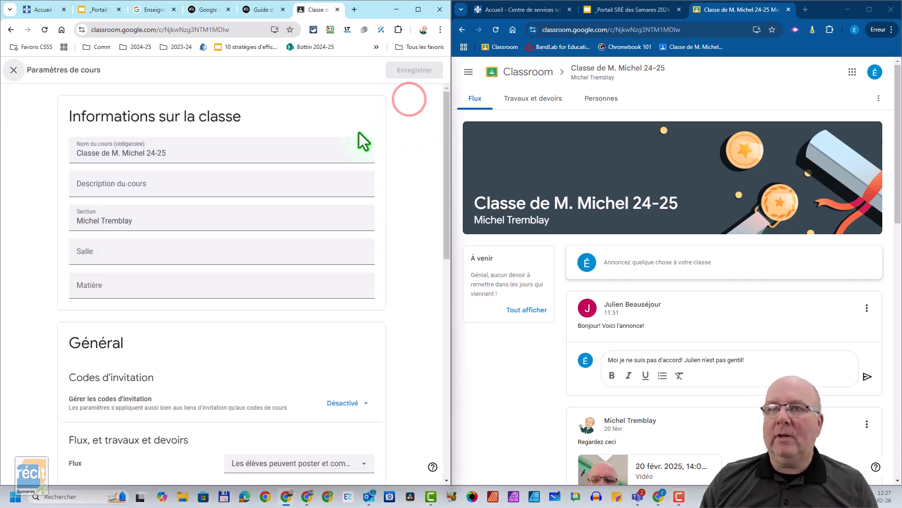
scroll(119, 332, "down", 4)
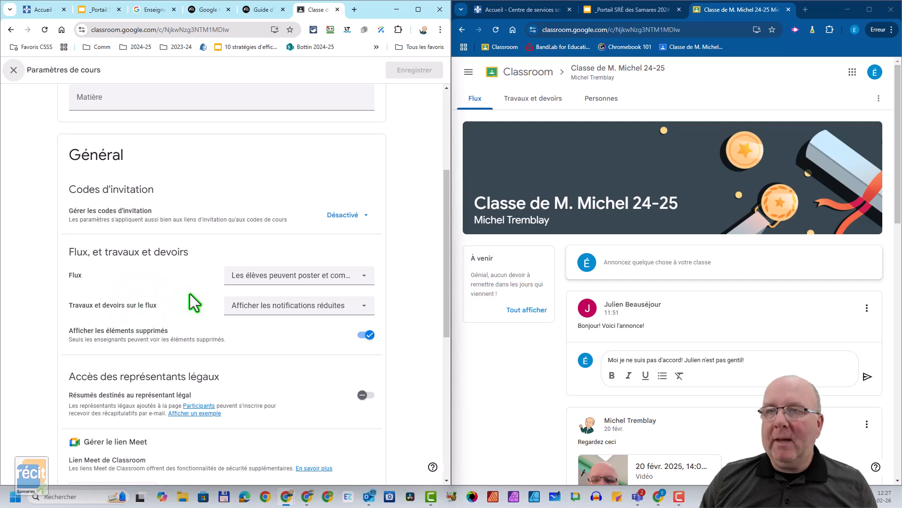
left_click(254, 278)
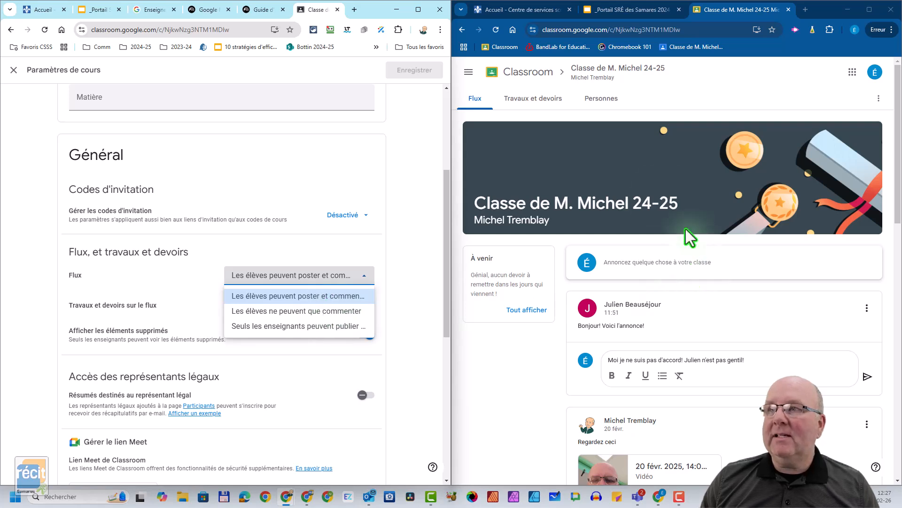
left_click(637, 266)
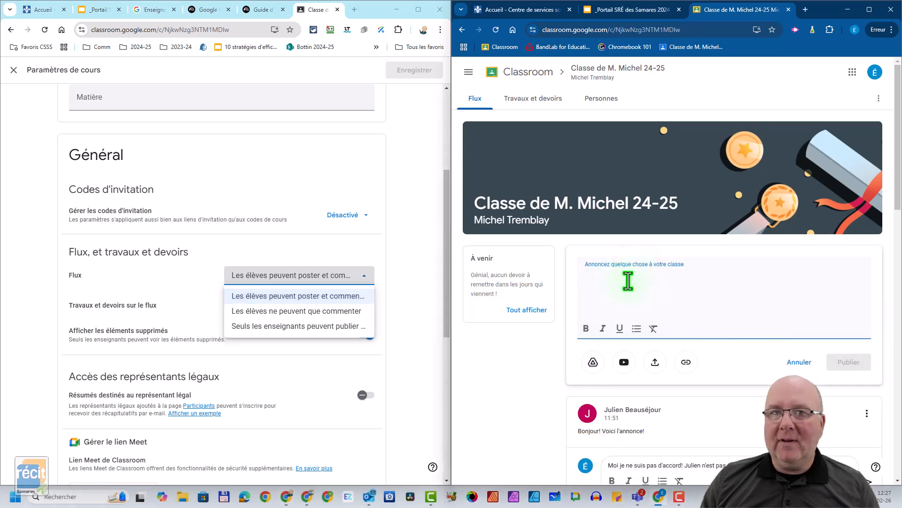
left_click(799, 366)
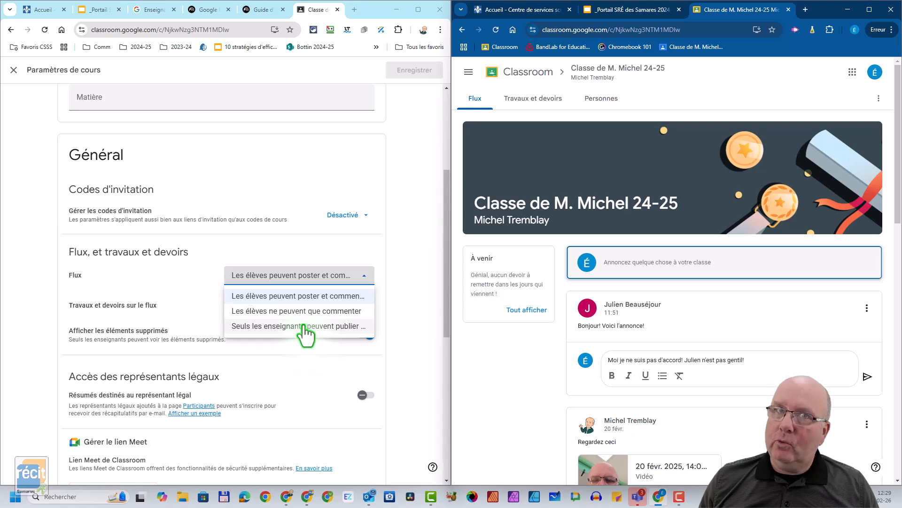
left_click(303, 295)
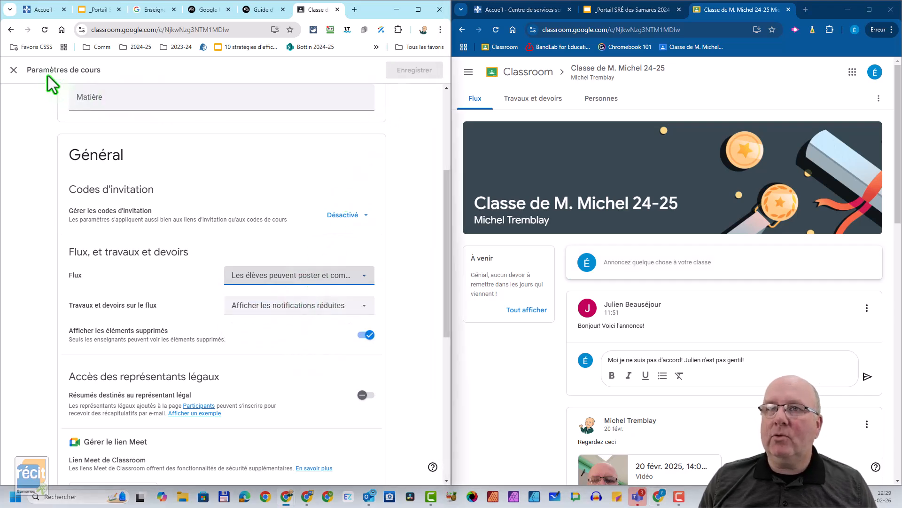
left_click(13, 70)
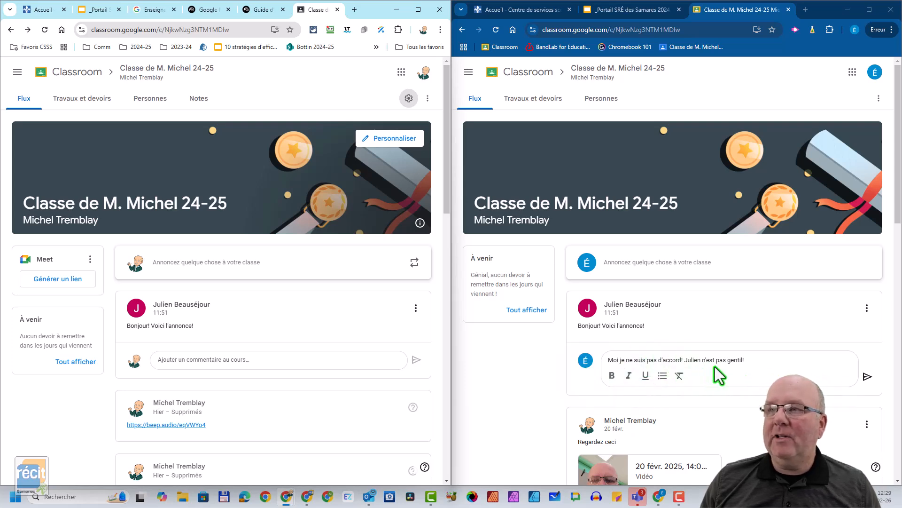
Post the student's drafted comment under the classmate's announcement and reload the teacher's class stream
left_click(866, 376)
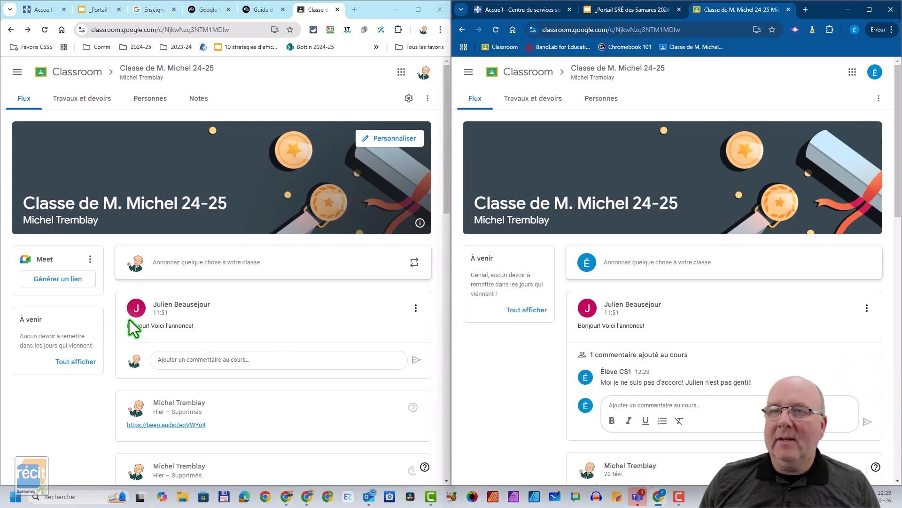
left_click(39, 31)
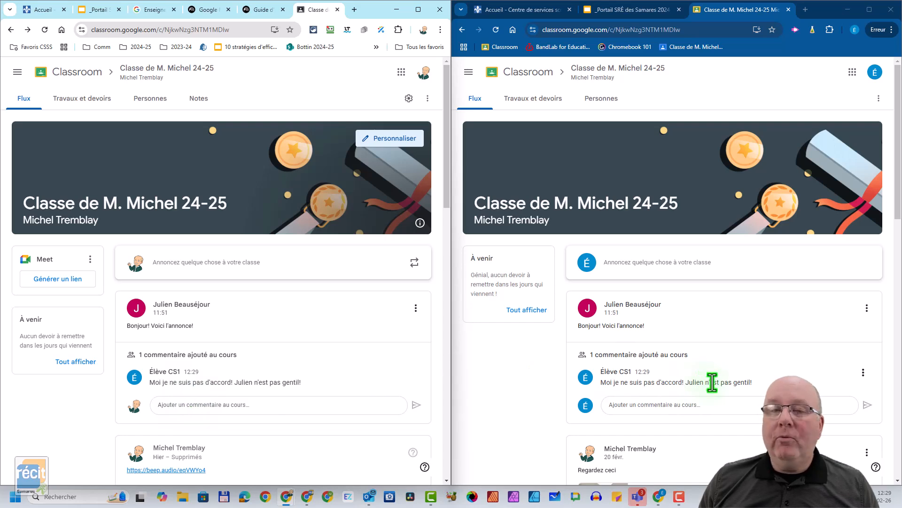
Delete the student's comment from the announcement in the student account and reload the teacher's class stream
left_click(863, 372)
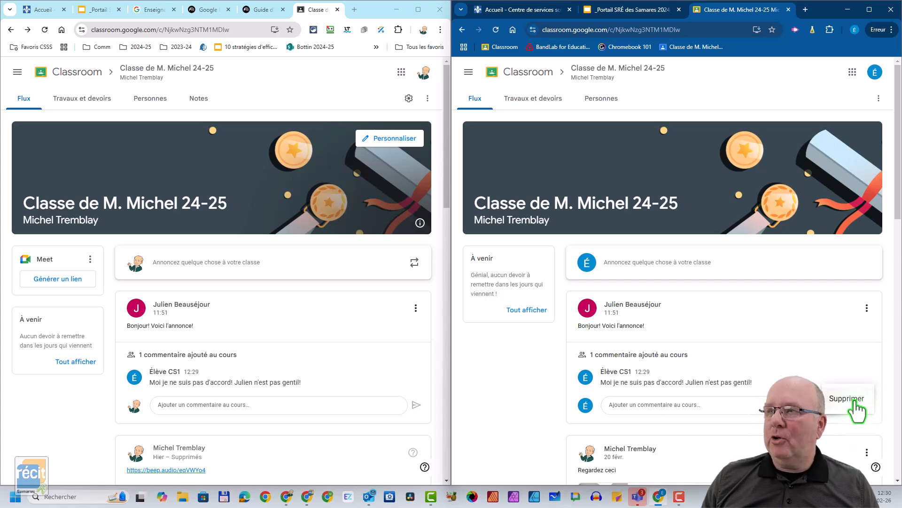
left_click(851, 400)
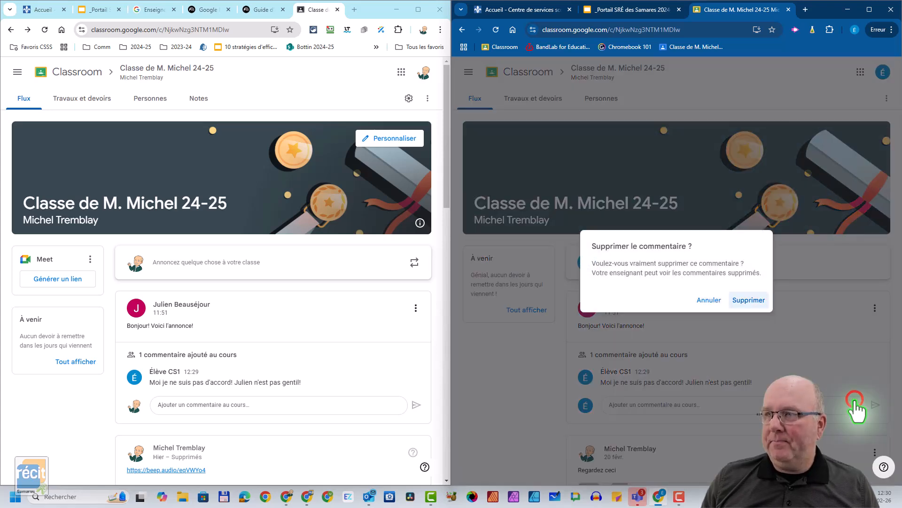
left_click(748, 300)
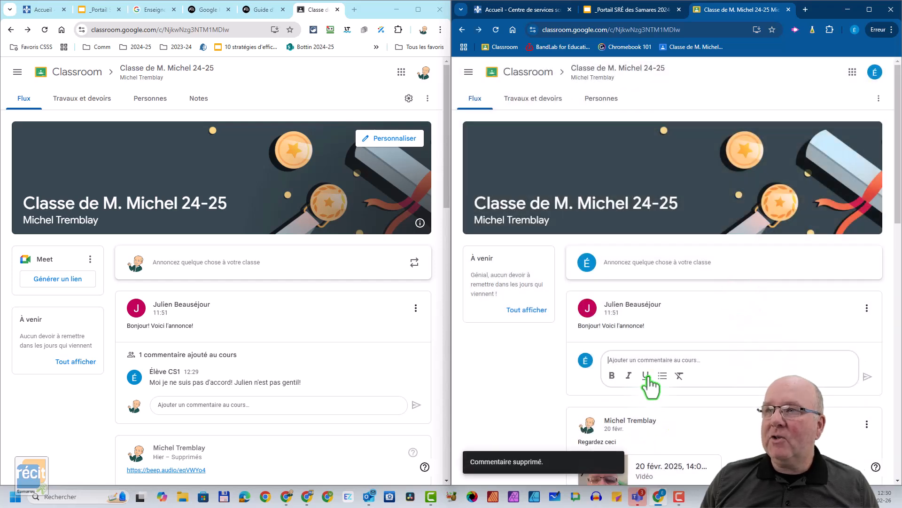
left_click(43, 29)
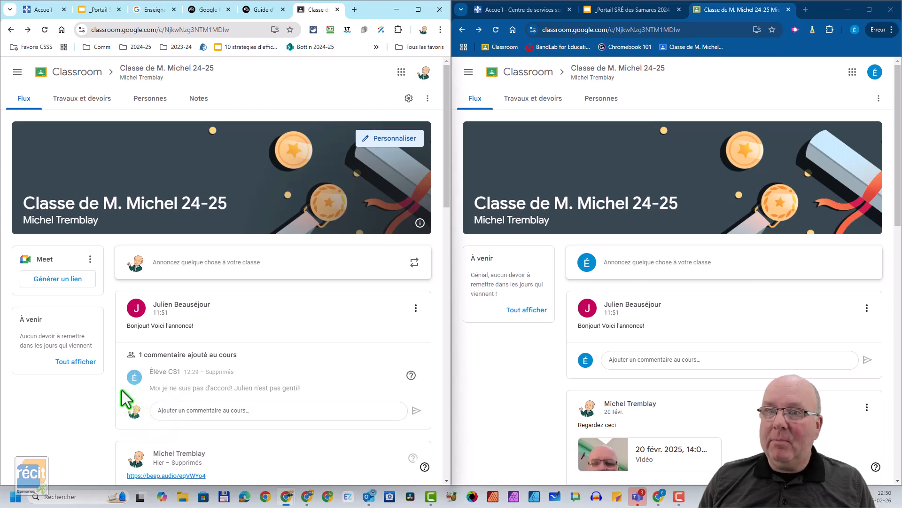
Check the "Afficher les éléments supprimés" option in the teacher's course settings and compare the deleted comment in the teacher and student streams
left_click(409, 99)
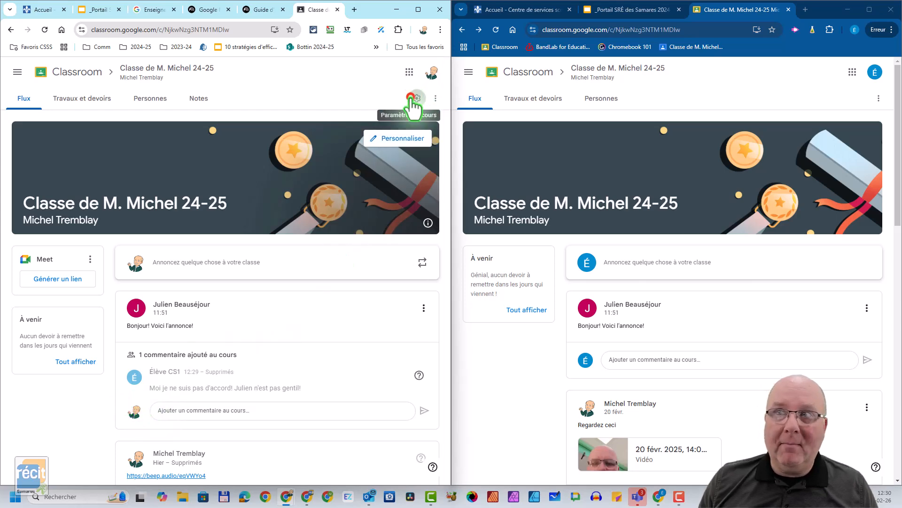
scroll(160, 324, "down", 4)
scroll(159, 326, "down", 1)
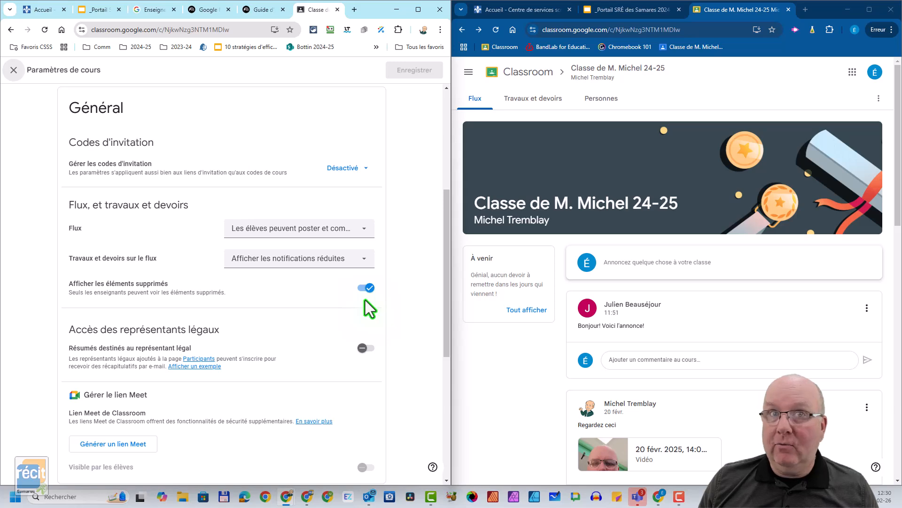
left_click(14, 70)
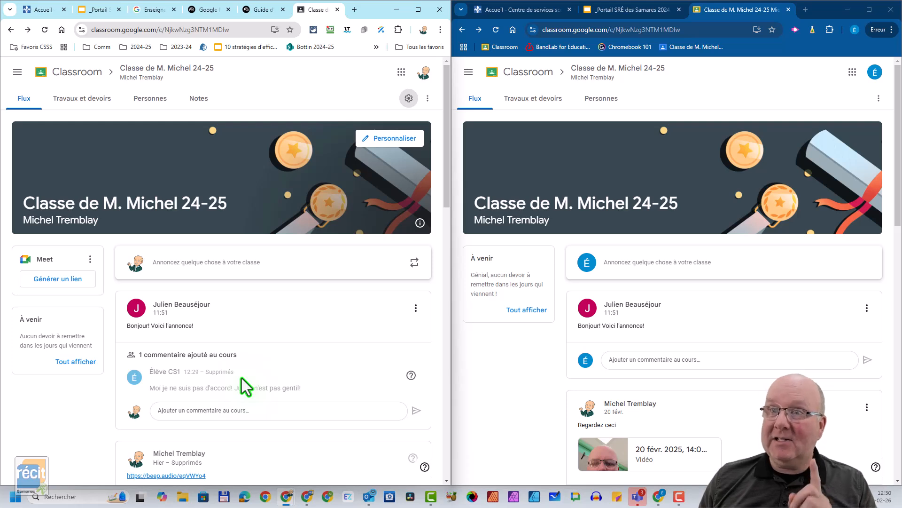
left_click(676, 360)
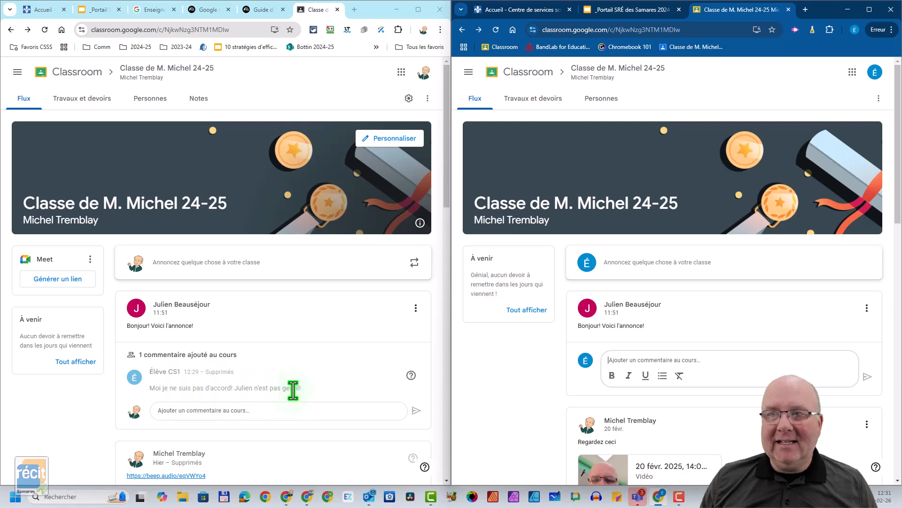
mouse_move(411, 379)
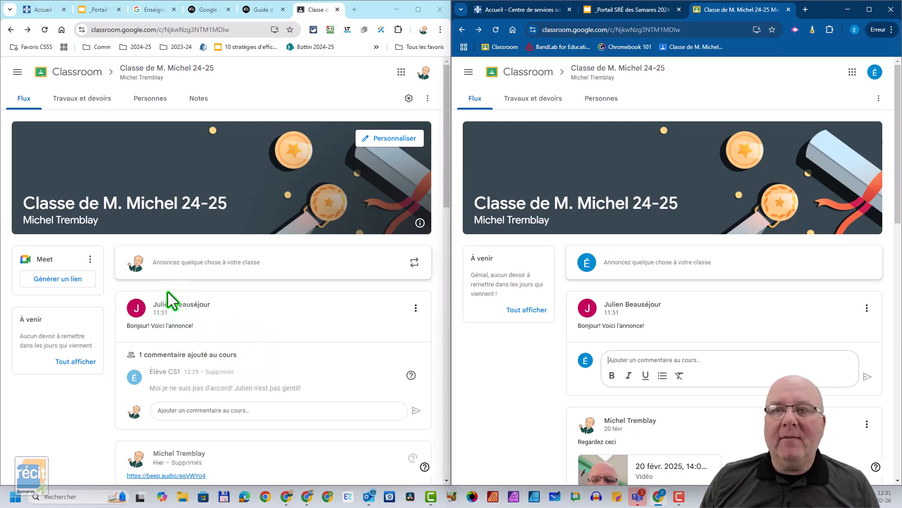
Examine the option to block a student's posts and comments, from the announcement and from the Personnes list, and return to the Flux page
left_click(416, 311)
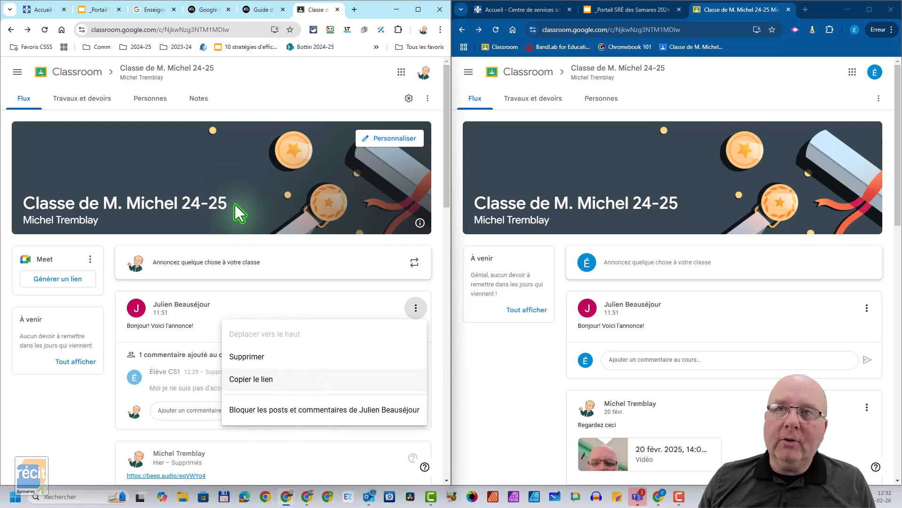
left_click(151, 101)
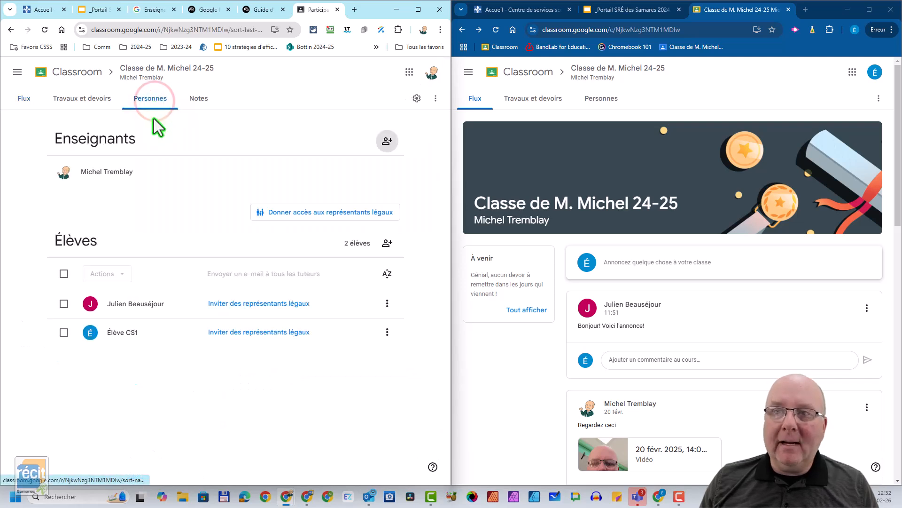
left_click(388, 304)
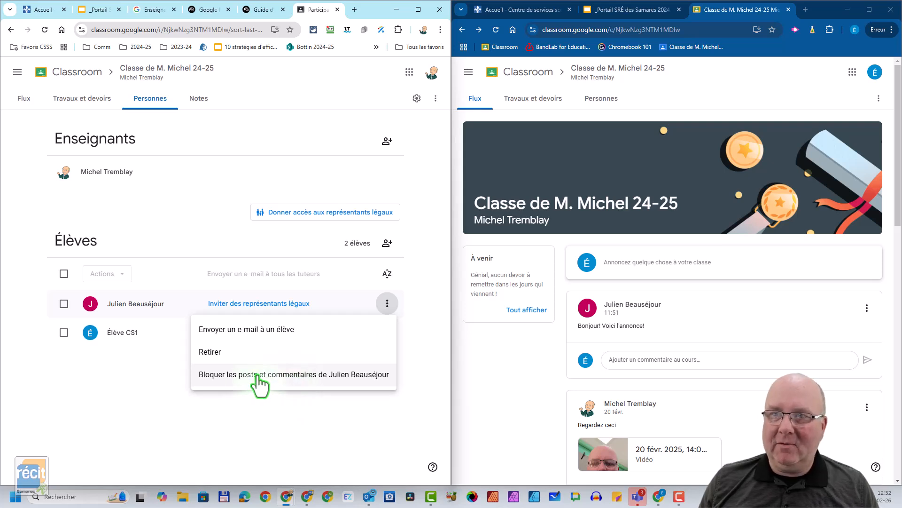
left_click(261, 163)
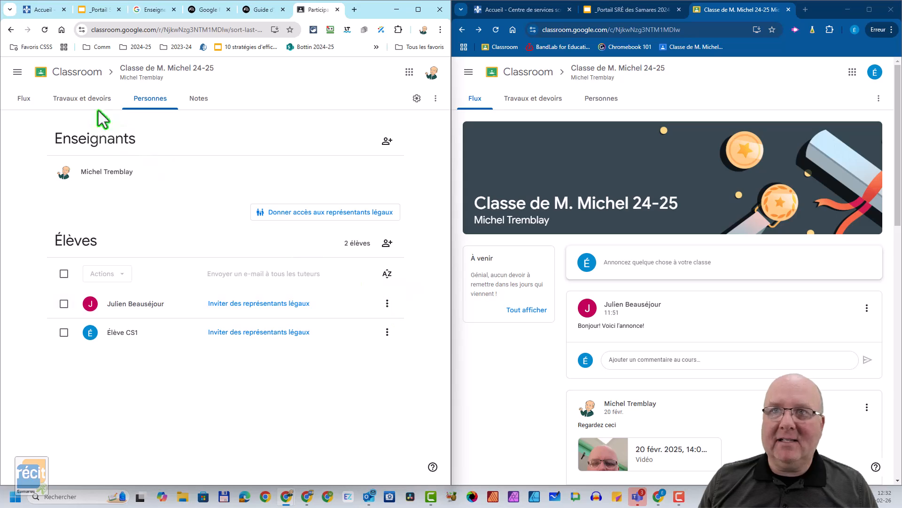
left_click(84, 99)
left_click(28, 100)
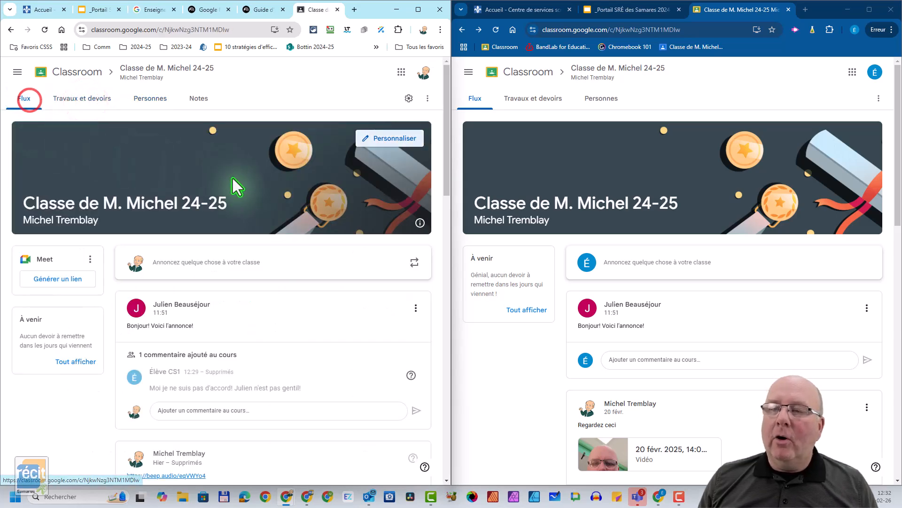
Revisit the course settings to view the "Afficher les éléments supprimés" switch, and close them without changes
left_click(407, 100)
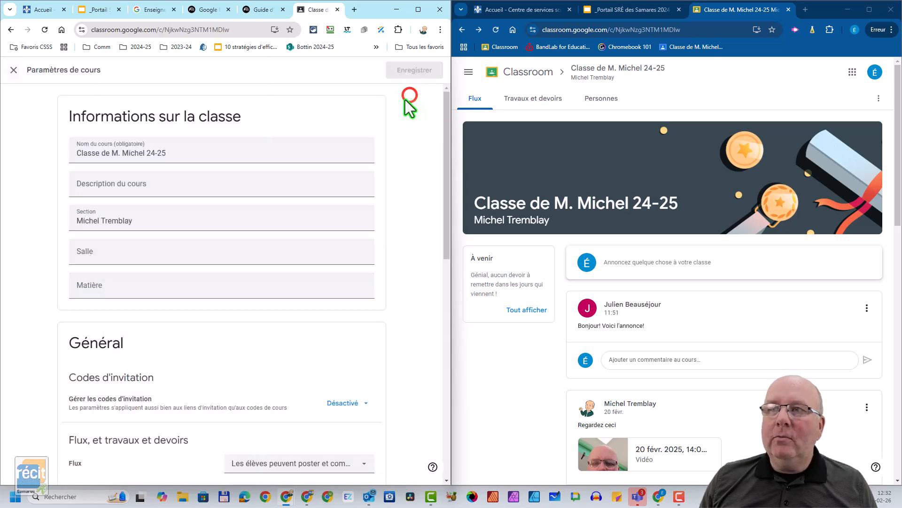
scroll(173, 405, "down", 5)
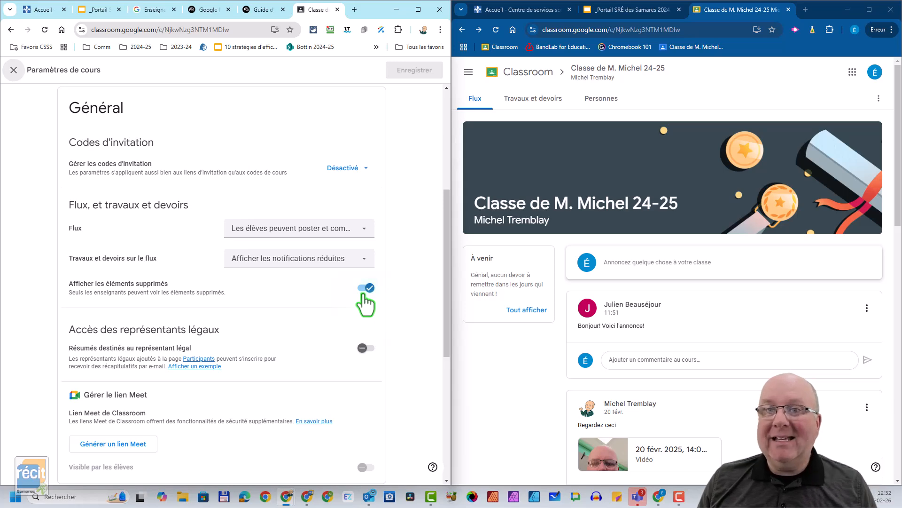
left_click(13, 70)
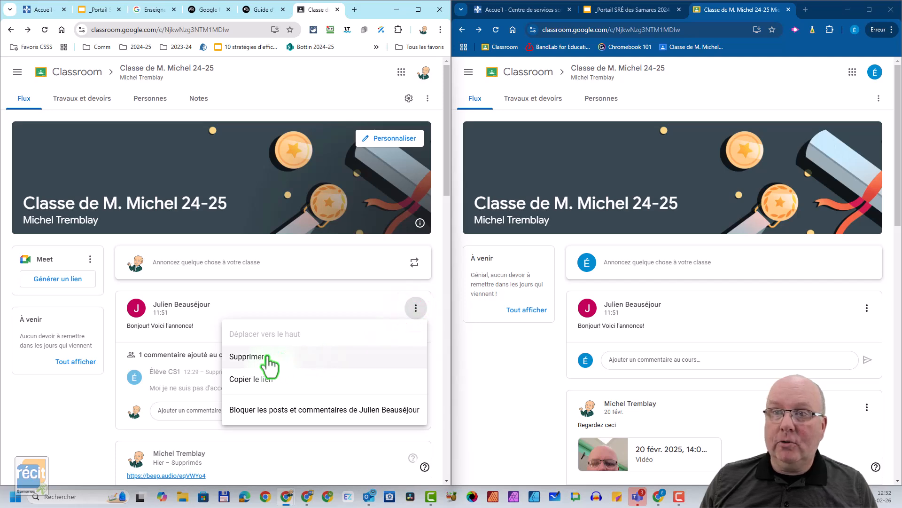
Delete the student's "Bonjour! Voici l'annonce!" post from the teacher's stream and reload the student's class page
left_click(267, 356)
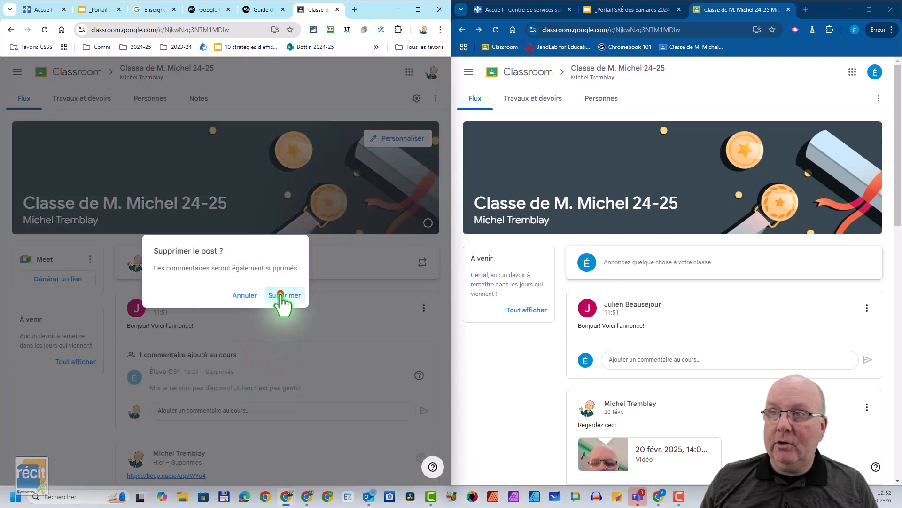
left_click(281, 295)
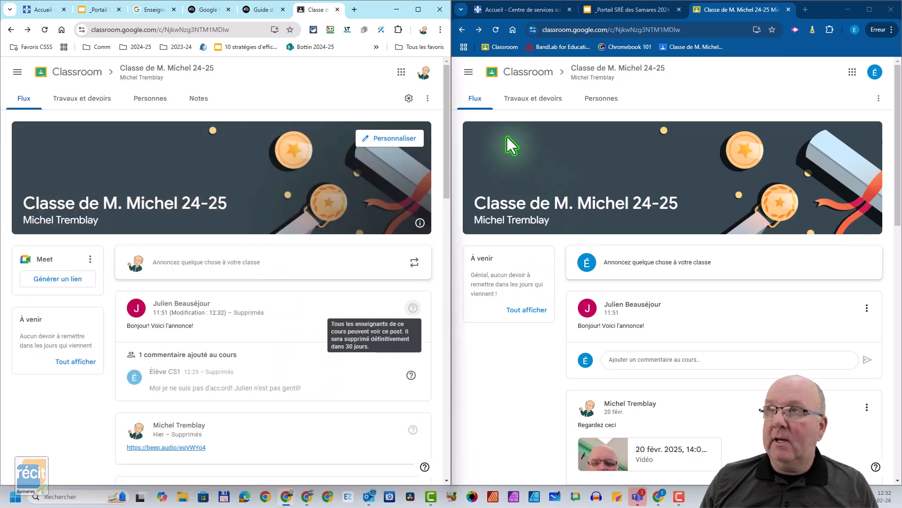
left_click(496, 29)
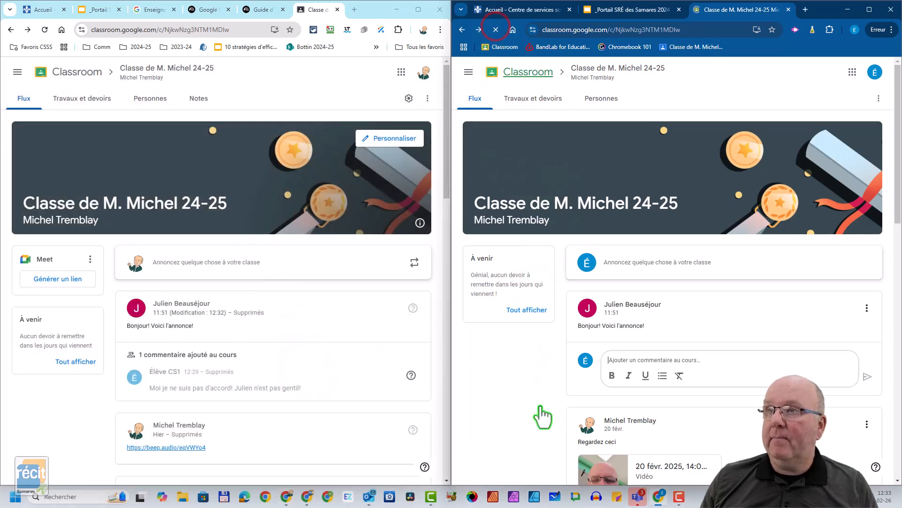